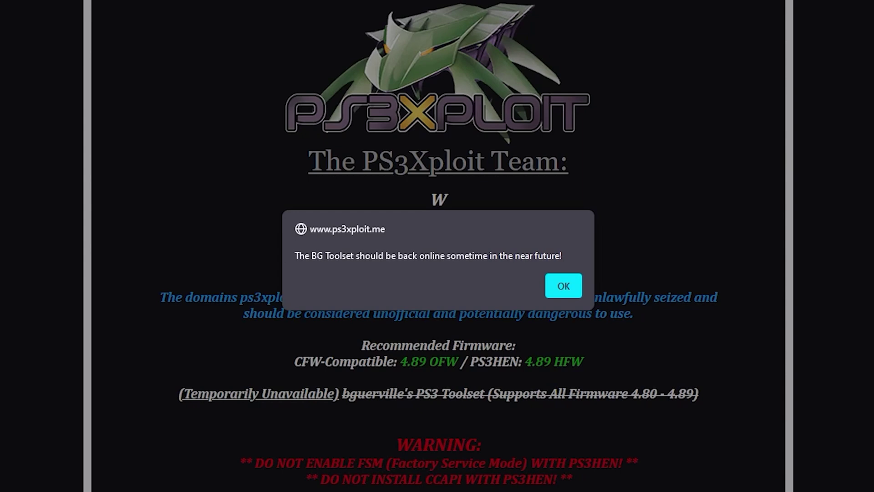
- Read the notice about the BG Toolset's availability on the PS3Xploit site and dismiss it
drag(311, 256, 566, 255)
click(354, 257)
click(316, 255)
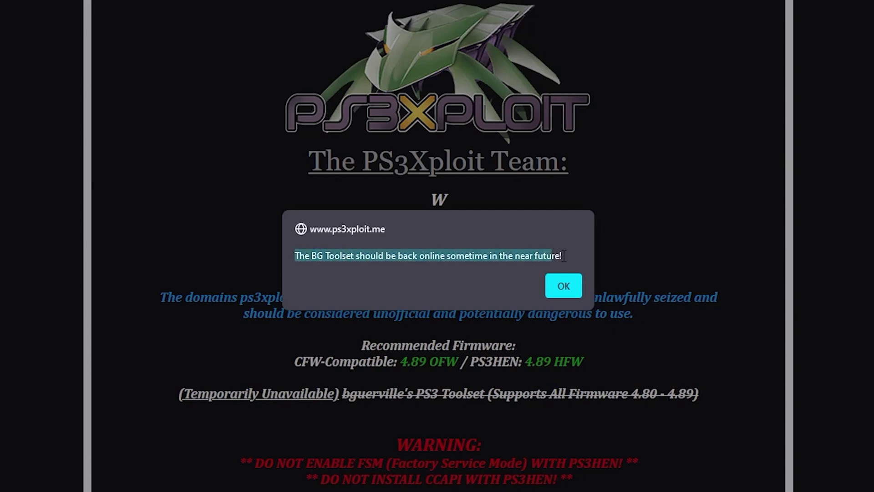
click(565, 255)
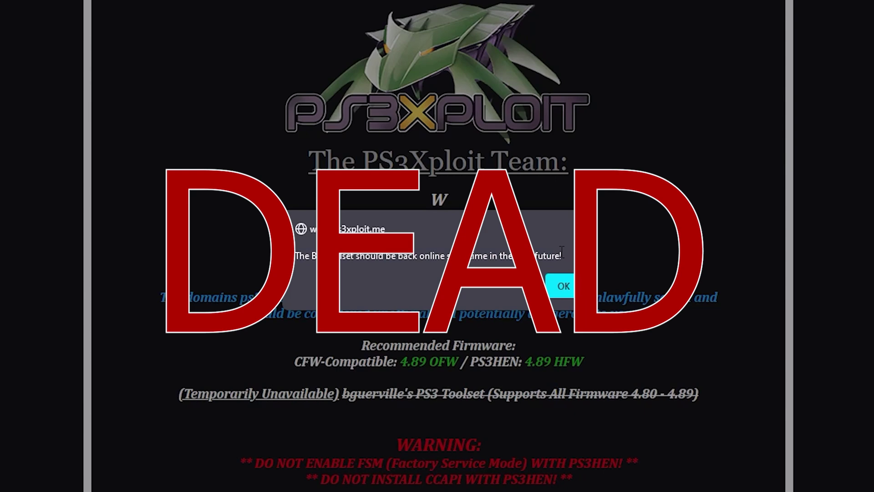
click(562, 287)
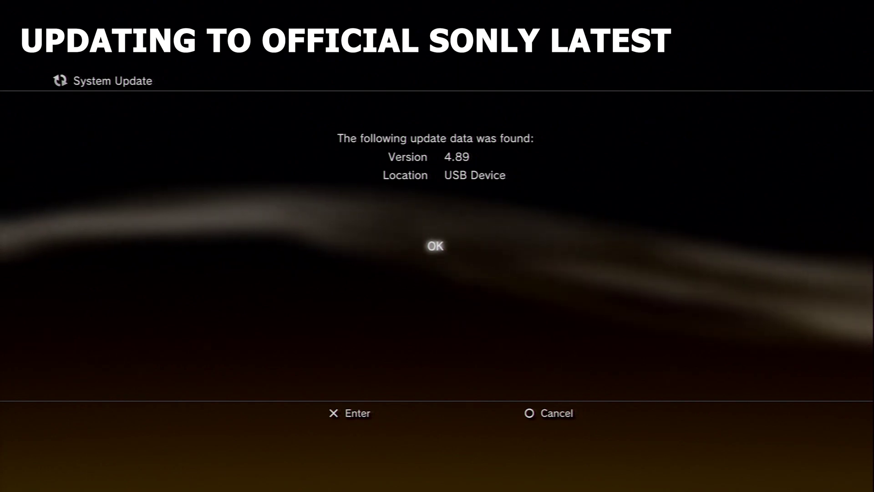
- Proceed with the version 4.89 system update from the USB device and accept the user agreement
key(Return)
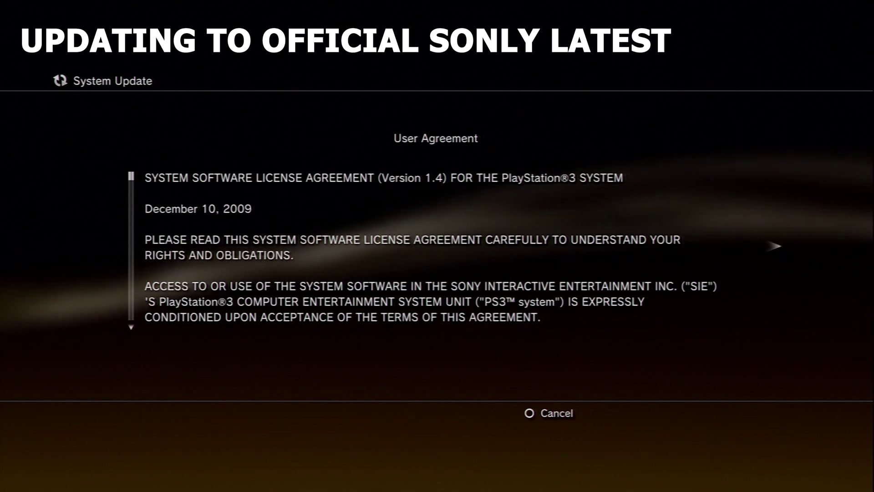
key(Right)
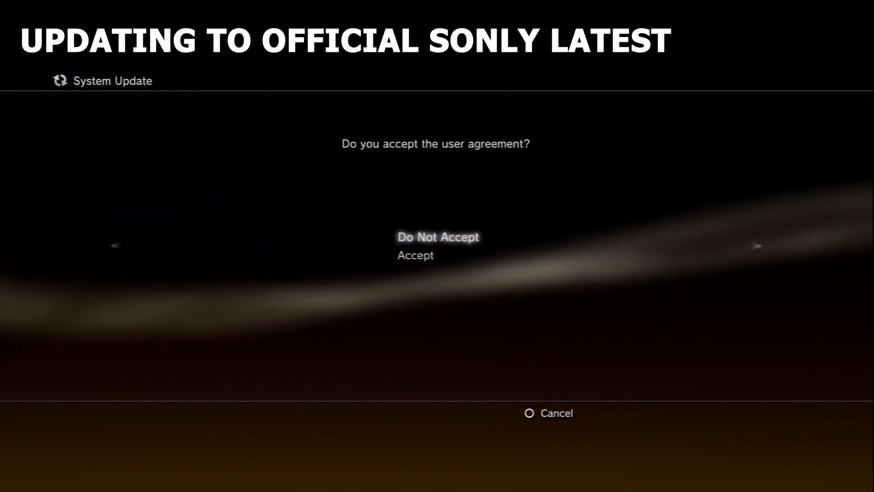
key(Down)
key(Return)
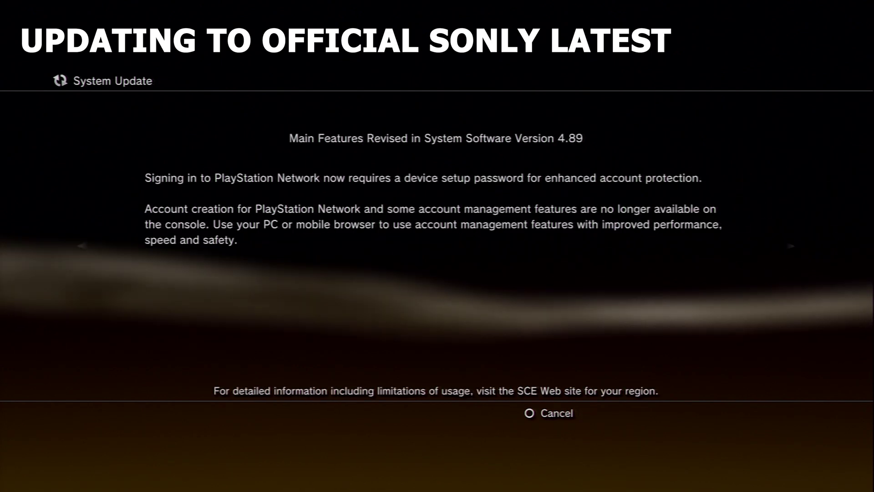
- Enable turning off the system automatically after the update and start the update
key(Right)
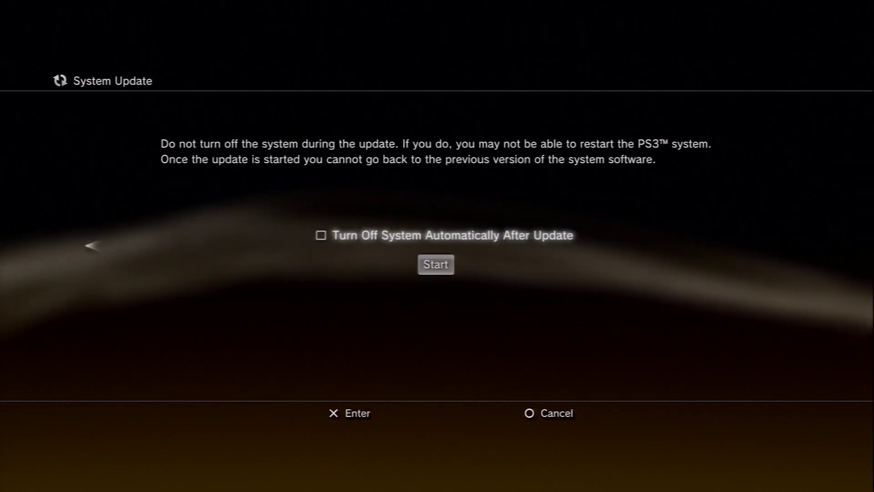
key(Return)
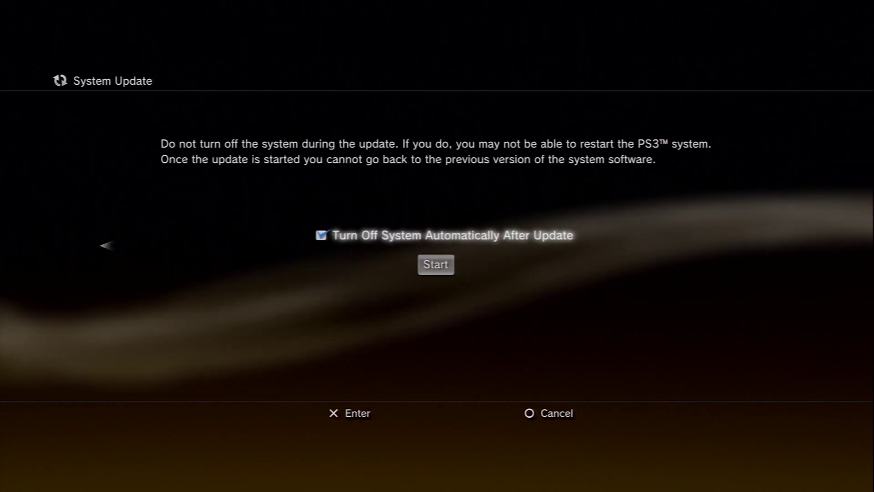
key(Down)
key(Return)
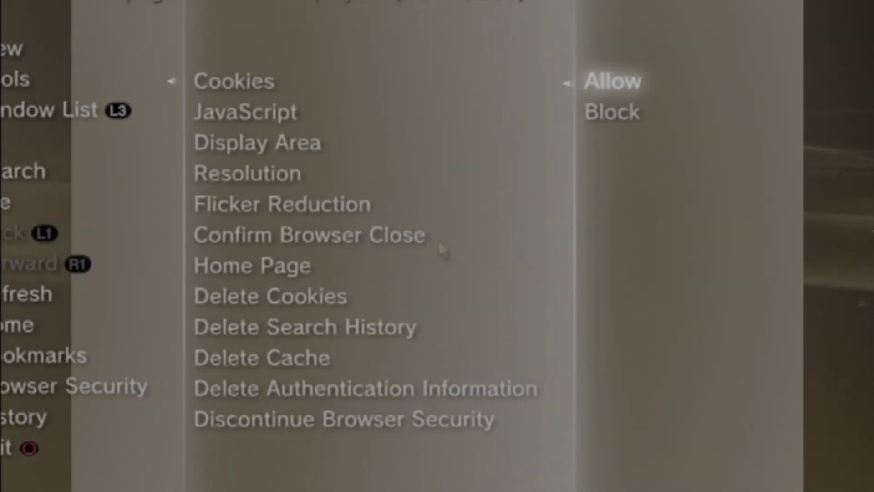
- Check the browser's Cookies and JavaScript settings and leave the browser tools
key(Left)
key(Right)
key(Left)
key(Down)
key(Right)
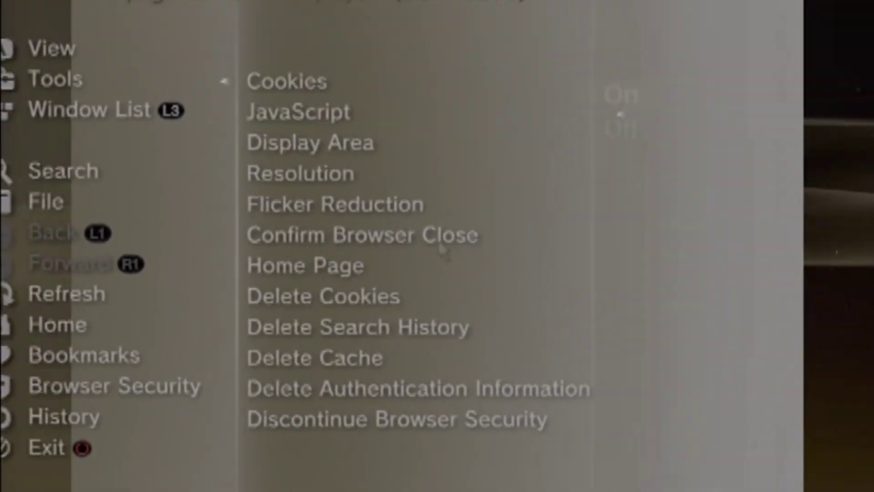
key(Escape)
key(Escape)
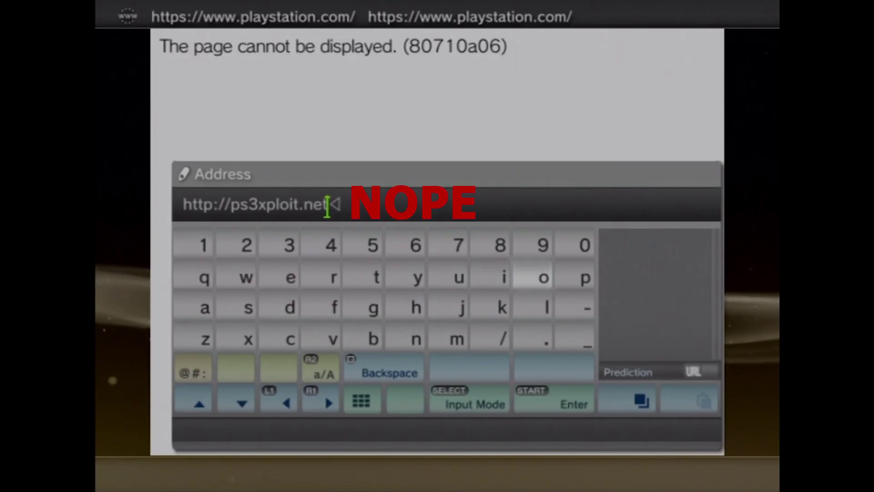
key(Escape)
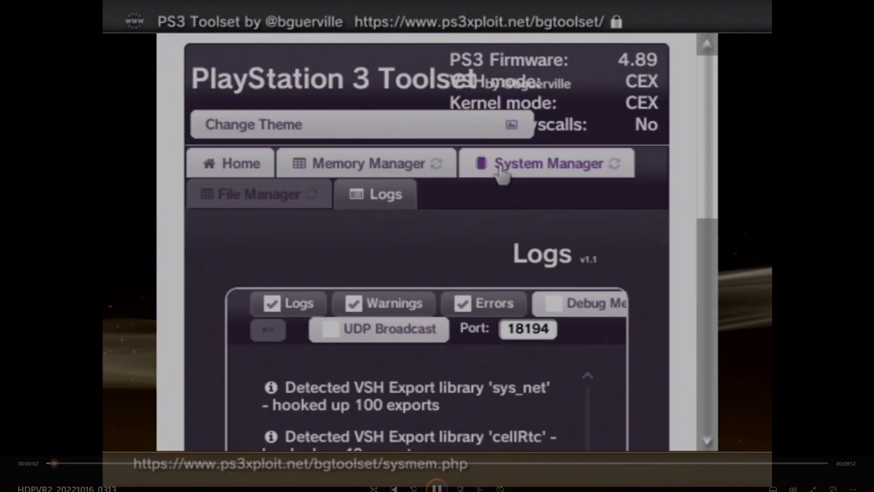
- Open the System Manager in the PS3 Toolset and choose to save a backup of the flash memory
click(497, 170)
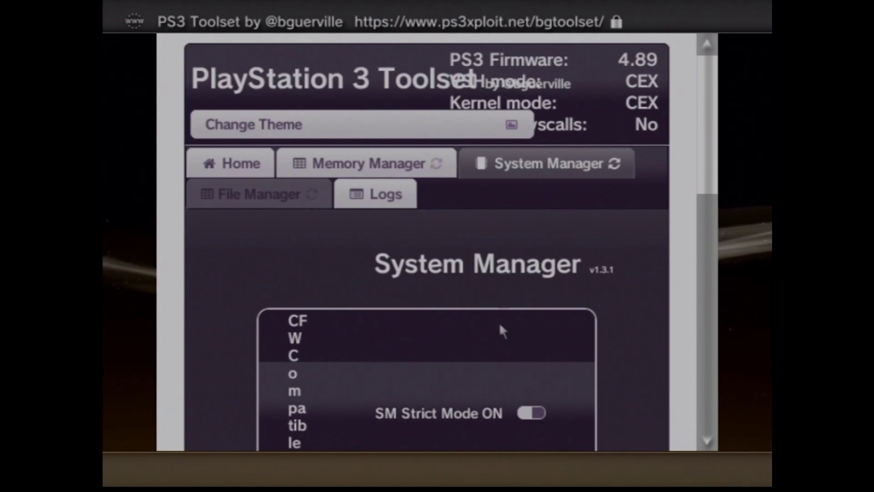
scroll(500, 329, down, 10)
scroll(501, 330, up, 4)
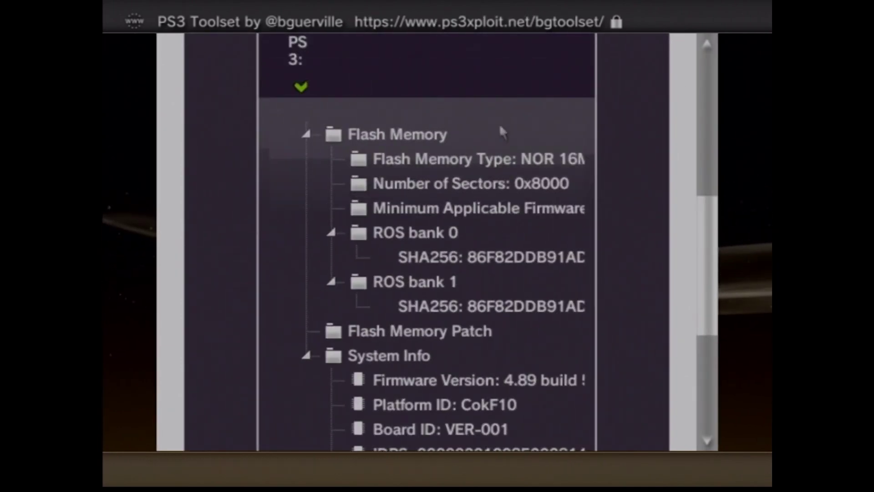
scroll(500, 102, up, 5)
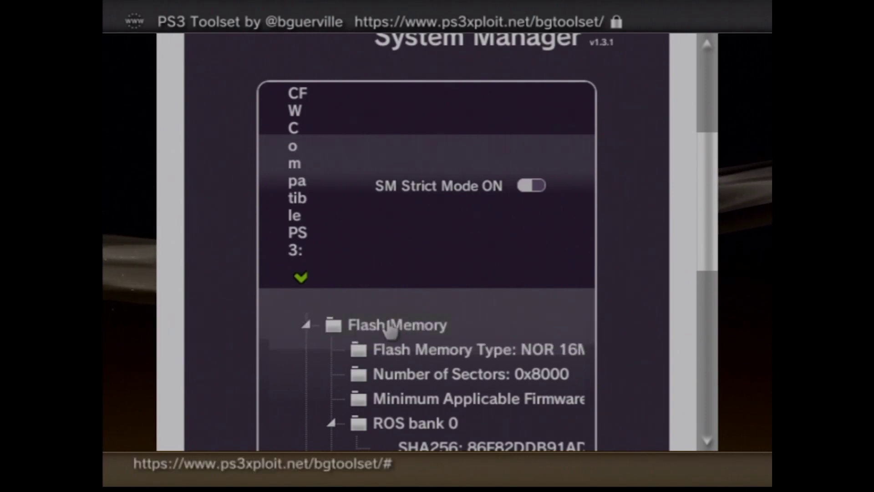
right_click(335, 331)
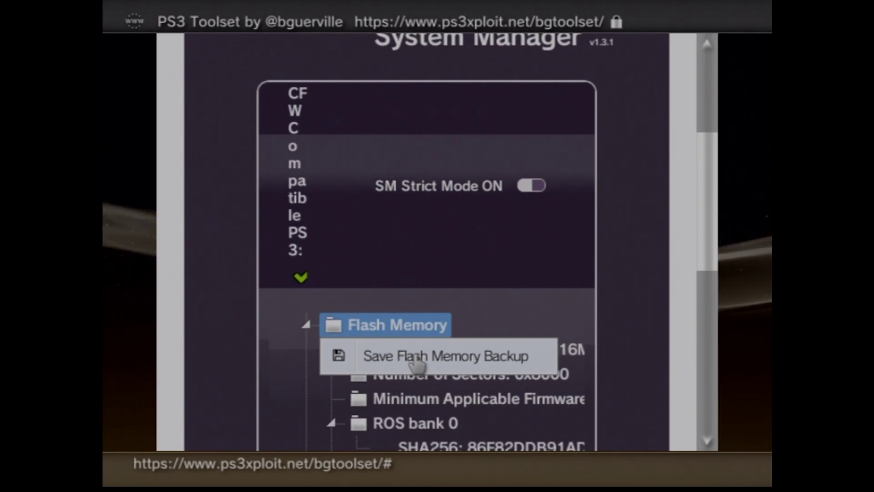
click(416, 358)
- Download the flash memory patch file nofsm_patch_489.bin to /dev_usb000, overwriting the existing copy
scroll(455, 66, down, 8)
right_click(335, 64)
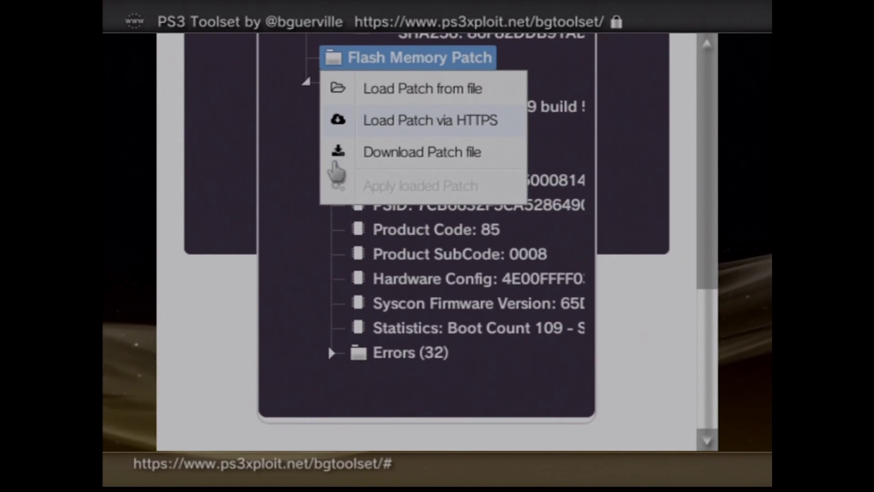
click(335, 164)
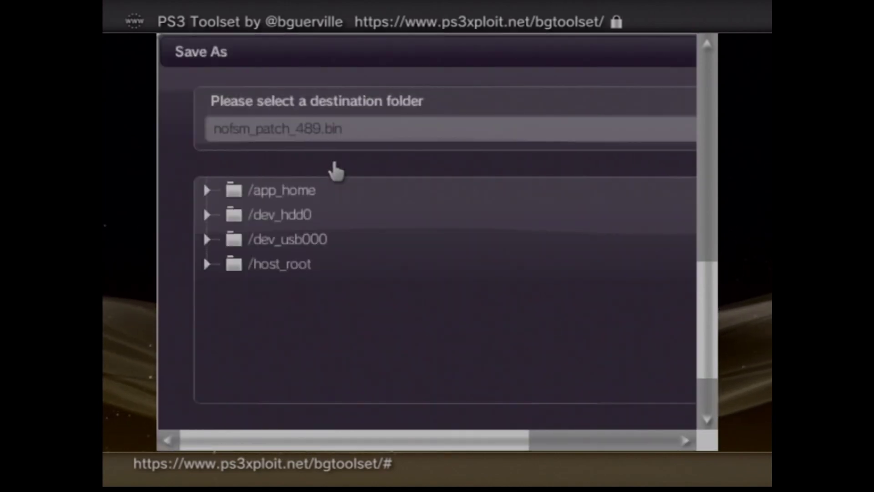
click(332, 241)
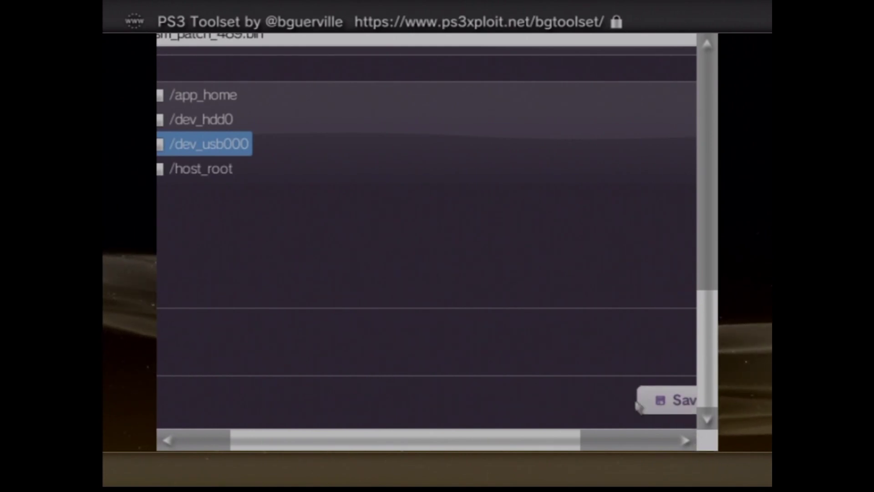
scroll(660, 402, right, 3)
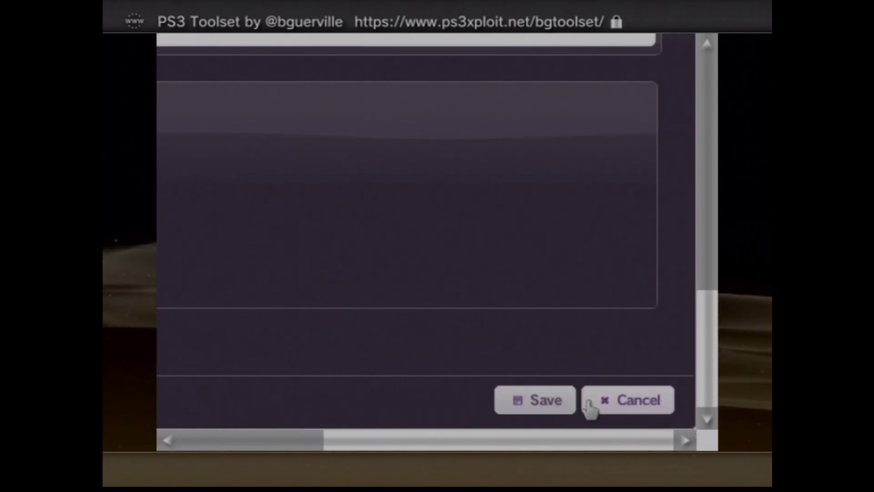
click(548, 406)
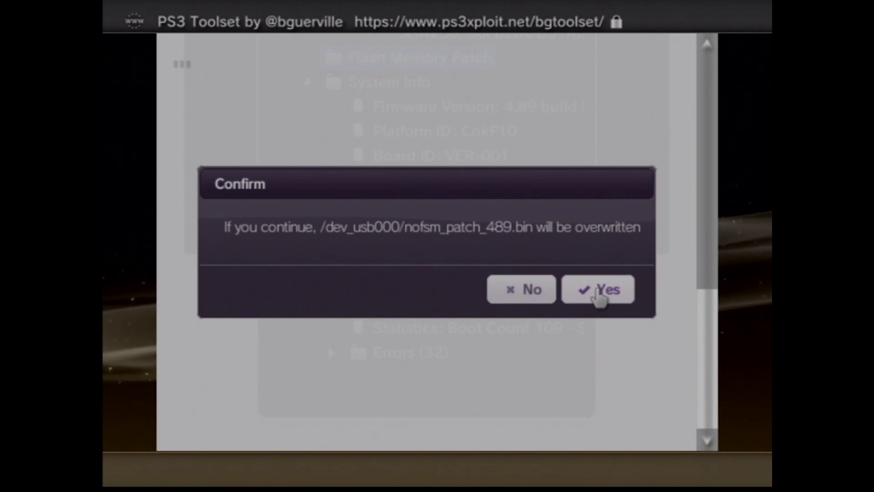
click(600, 296)
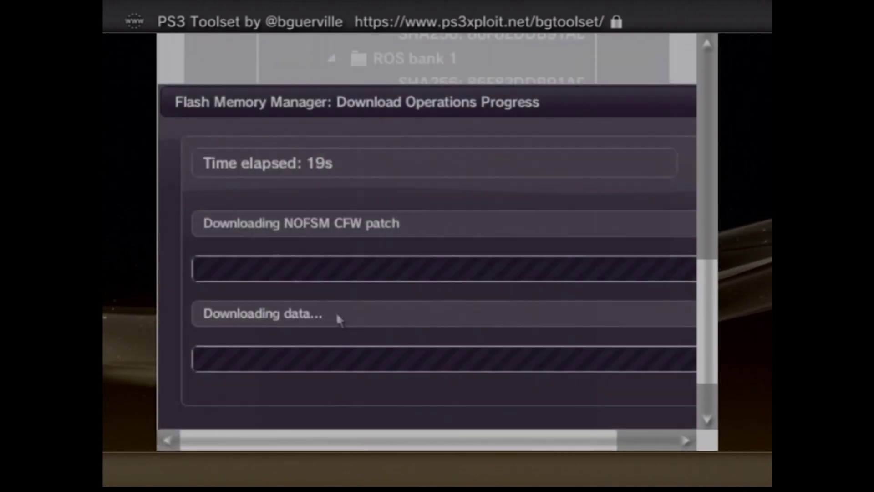
scroll(433, 322, right, 3)
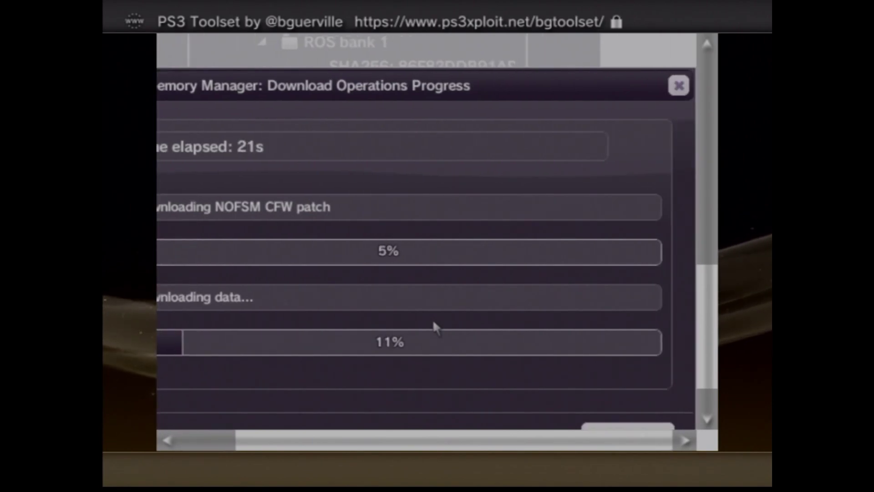
scroll(432, 322, down, 2)
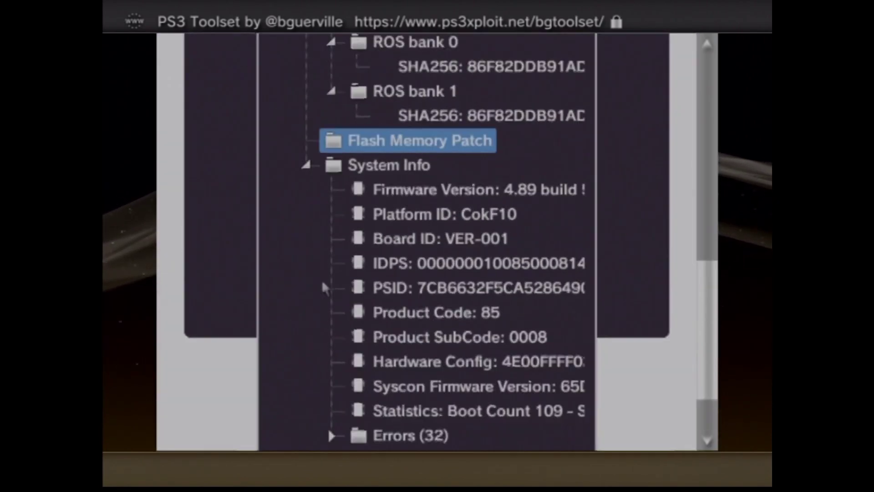
- Load the flash memory patch from the file nofsm_patch_489.bin on /dev_usb000 and close the progress report
scroll(319, 246, up, 2)
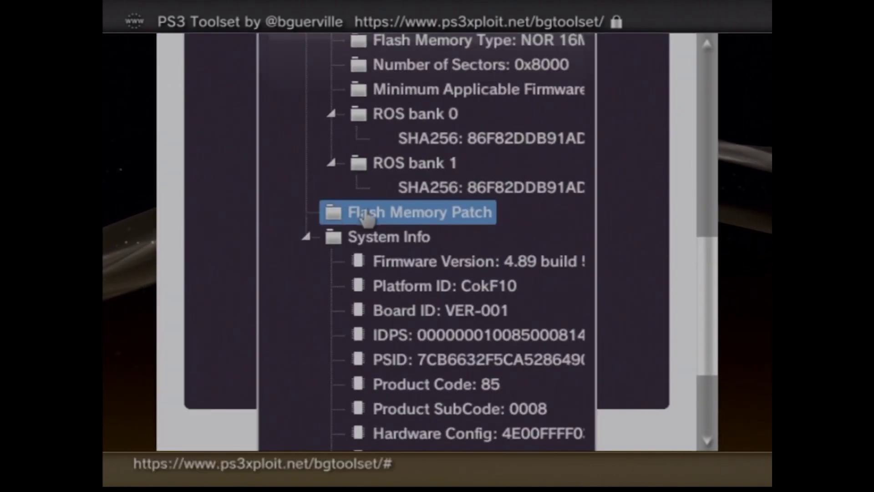
click(333, 214)
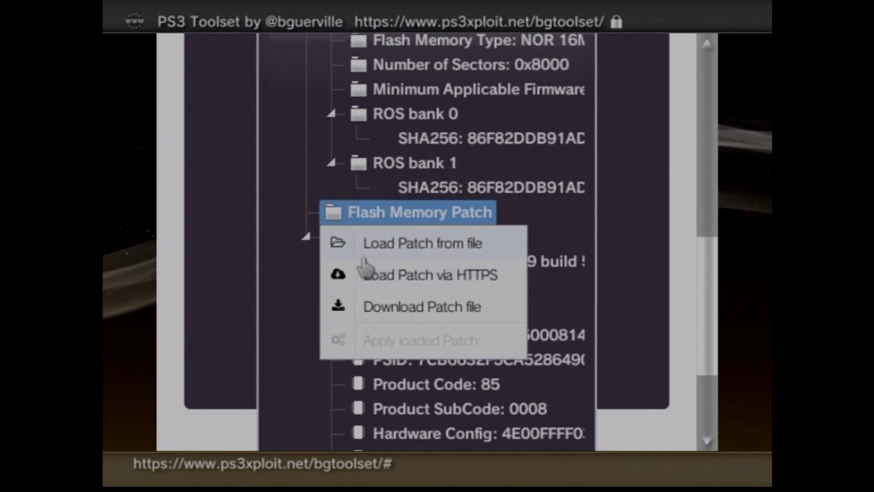
click(412, 244)
click(254, 342)
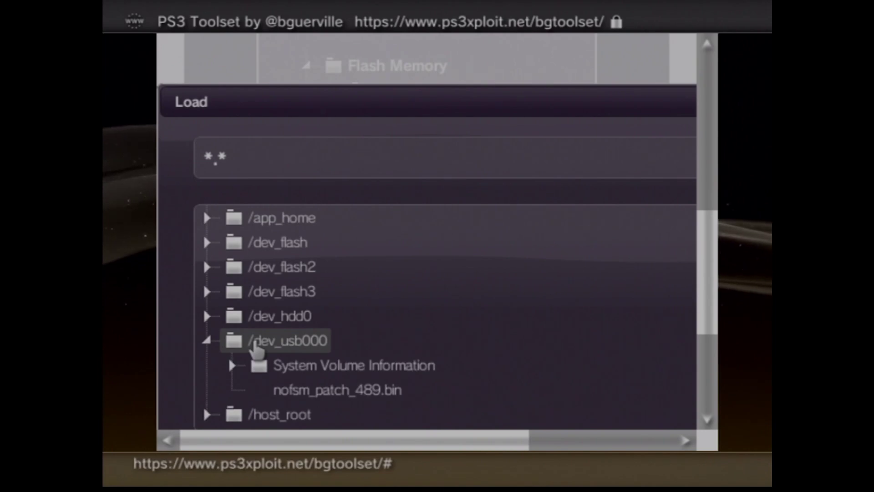
scroll(255, 342, down, 5)
scroll(253, 347, up, 3)
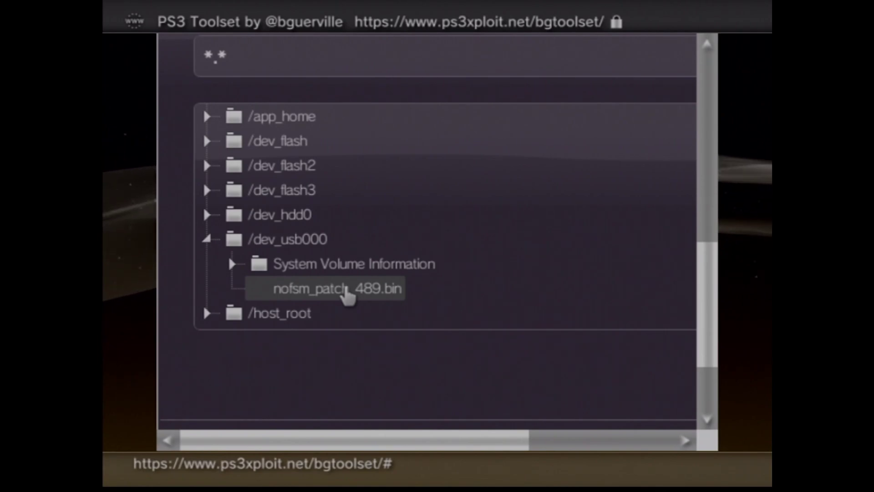
click(347, 294)
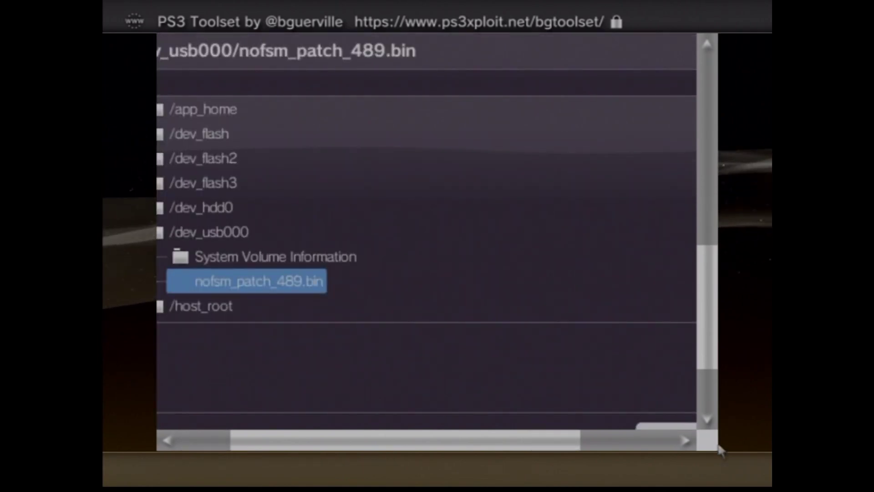
scroll(719, 450, down, 3)
scroll(719, 449, right, 3)
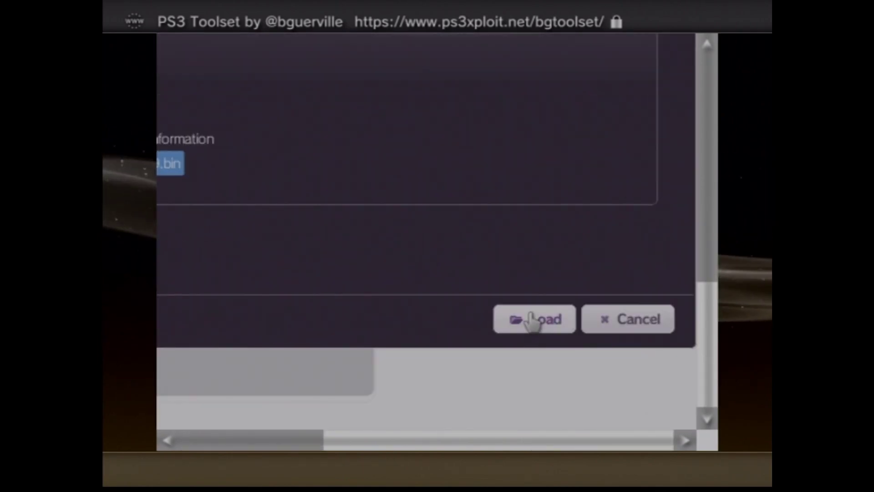
click(532, 320)
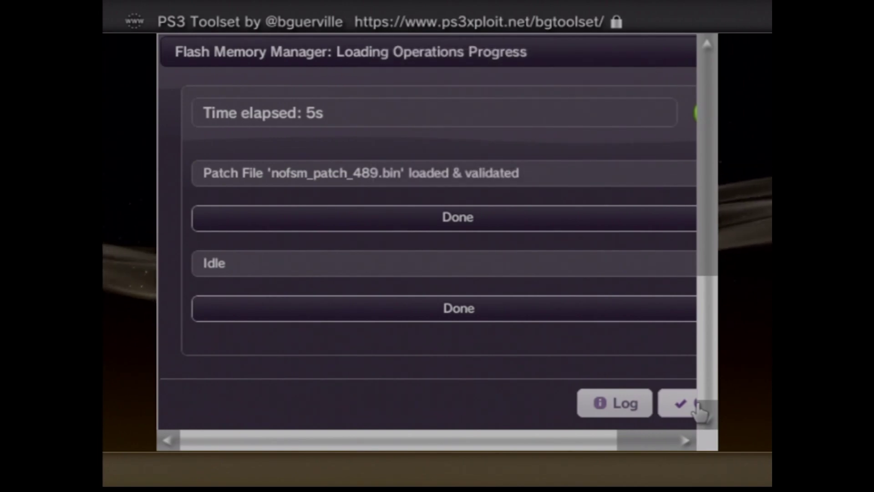
click(695, 404)
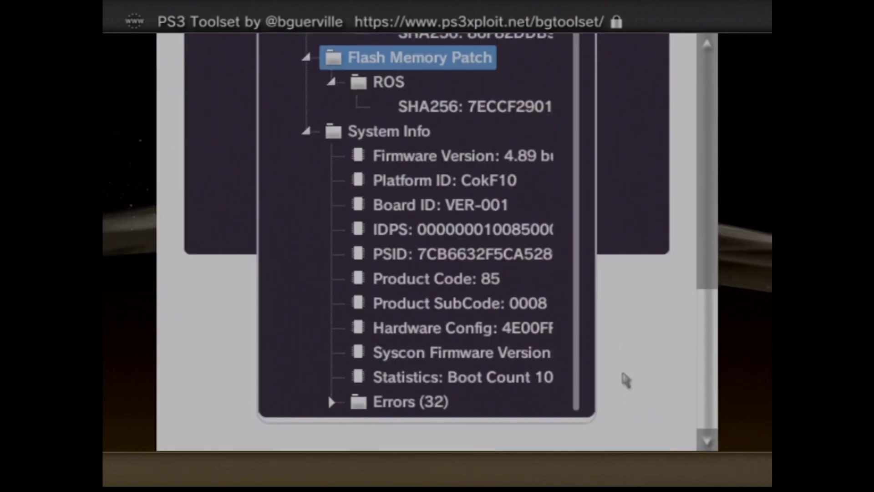
- Apply the loaded flash memory patch to the console and accept the patch confirmation
scroll(326, 117, up, 1)
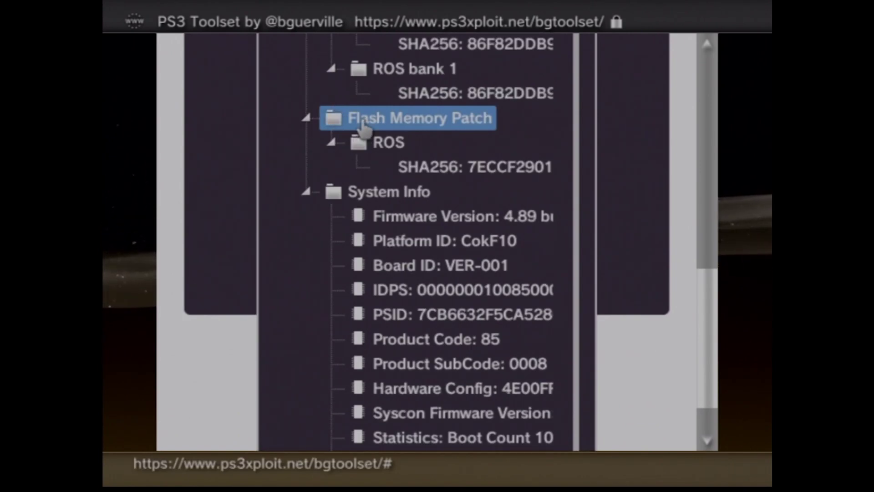
click(335, 122)
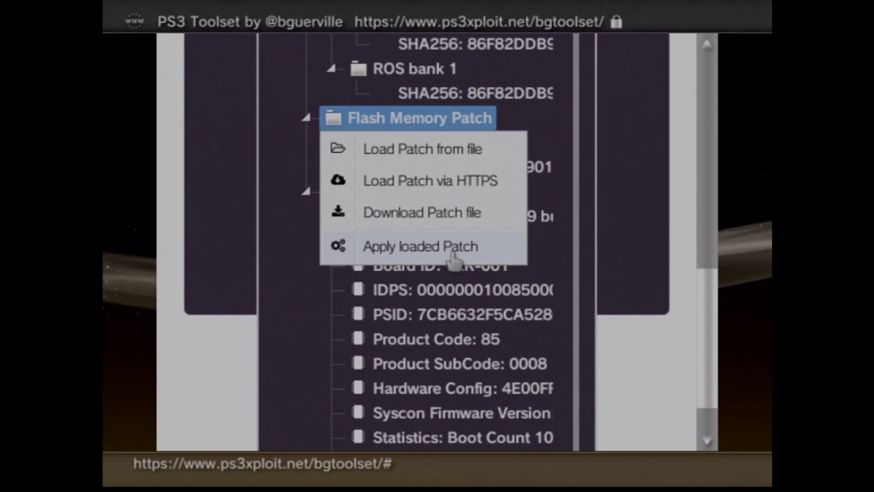
click(423, 248)
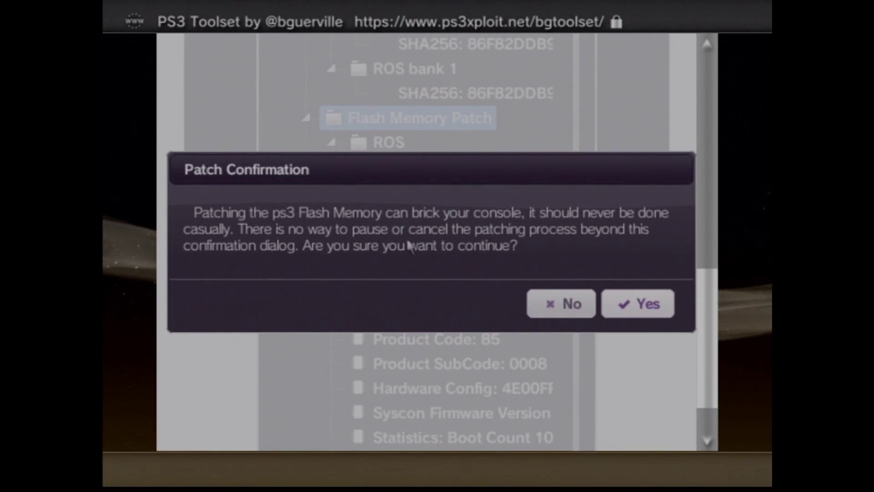
click(655, 305)
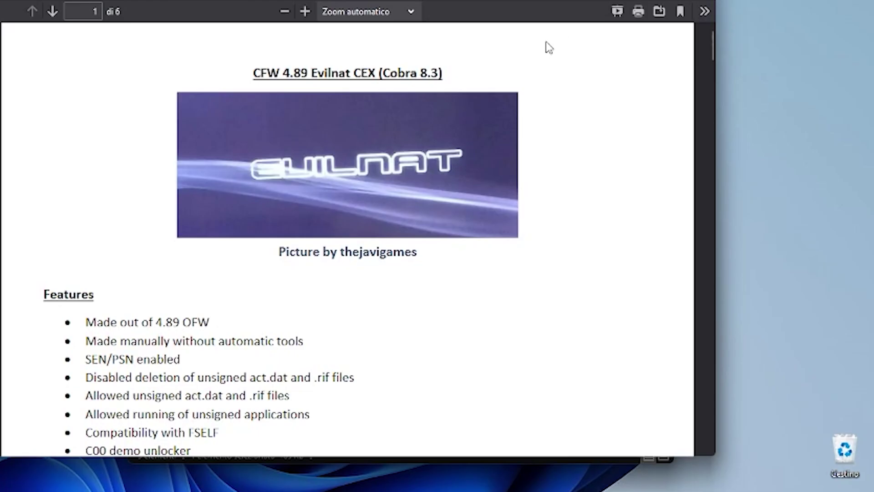
- Skim the custom firmware's feature list and extract the CFW 4.89 Evilnat Cobra [CEX] archive into its own folder
scroll(541, 55, down, 4)
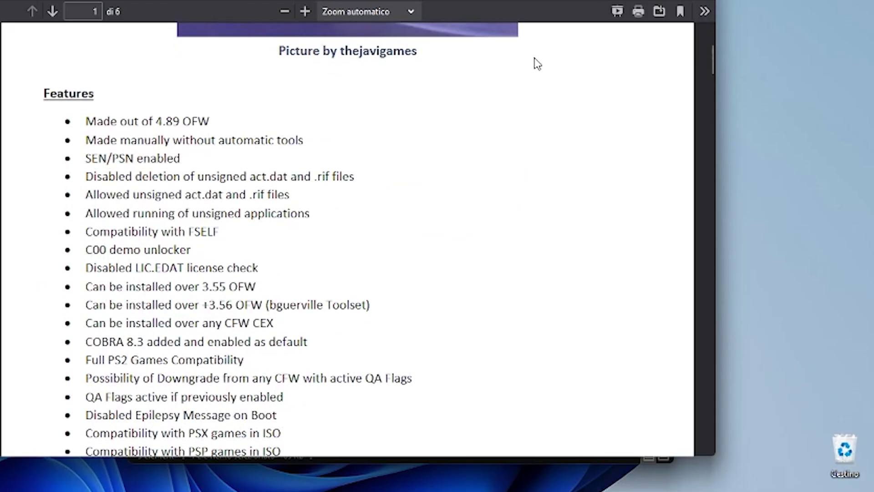
scroll(535, 63, down, 1)
mouse_move(575, 294)
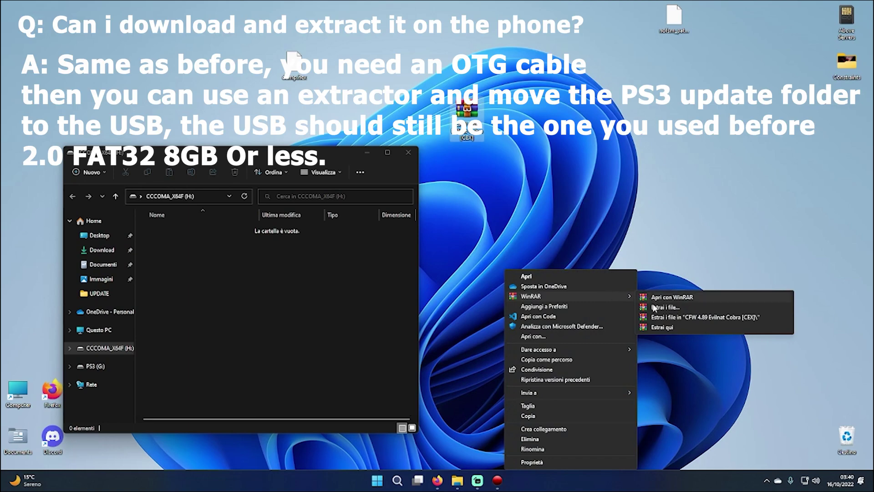
click(669, 319)
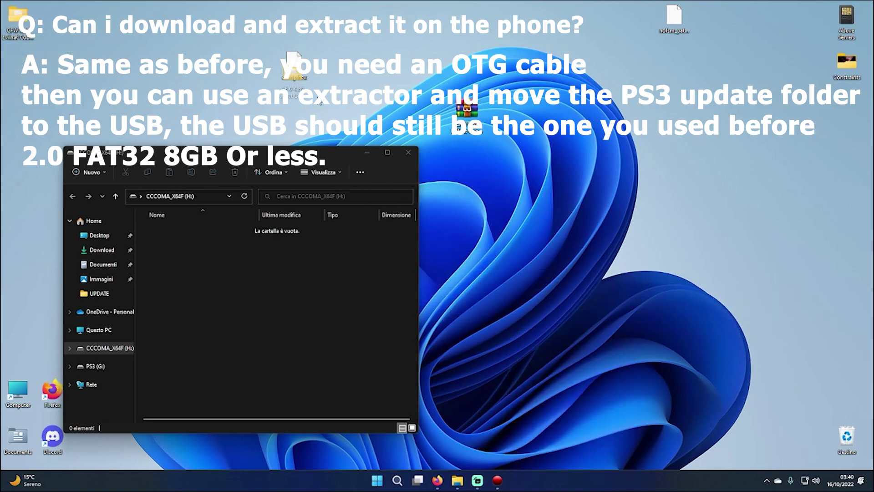
- Check the extracted CFW folder for PS3UPDAT.PUP and copy its PS3 folder to the USB drive CCCOMA_X64F (H:)
double_click(498, 200)
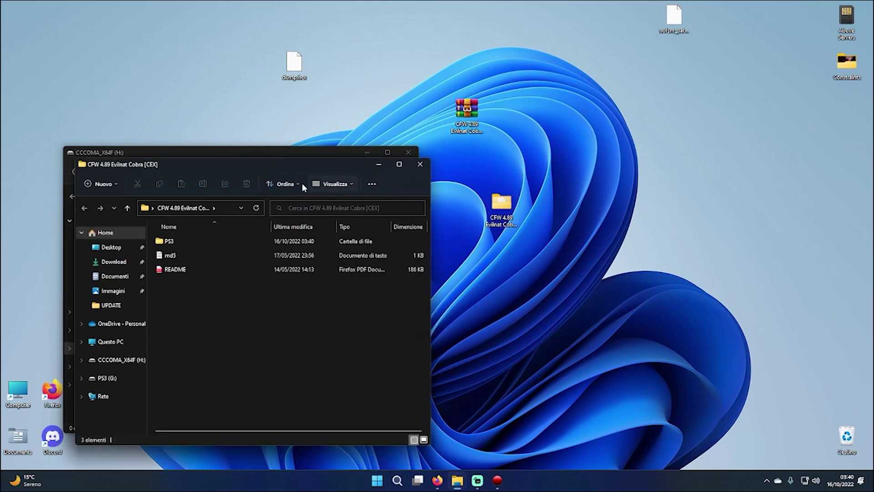
drag(295, 173, 598, 170)
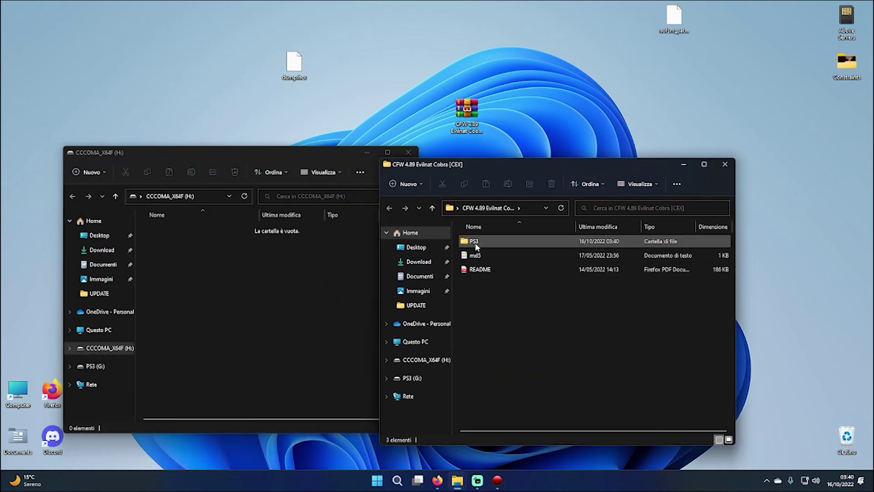
double_click(474, 240)
double_click(476, 241)
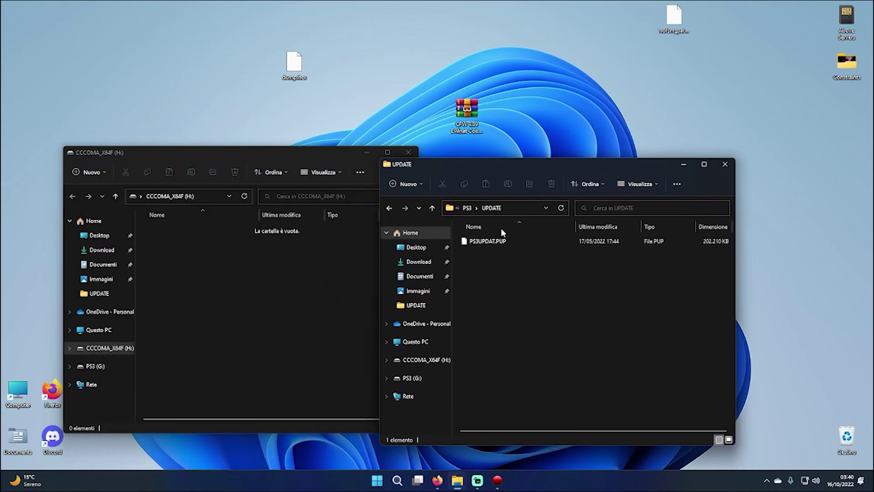
click(481, 209)
drag(473, 241, 309, 268)
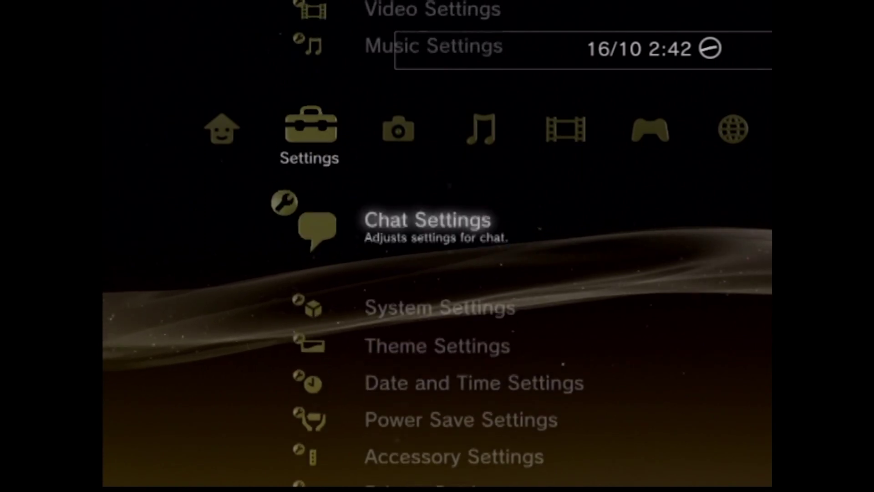
- Run a System Update with the 4.89 Evilnat update data on the USB device and start the installation
key(Return)
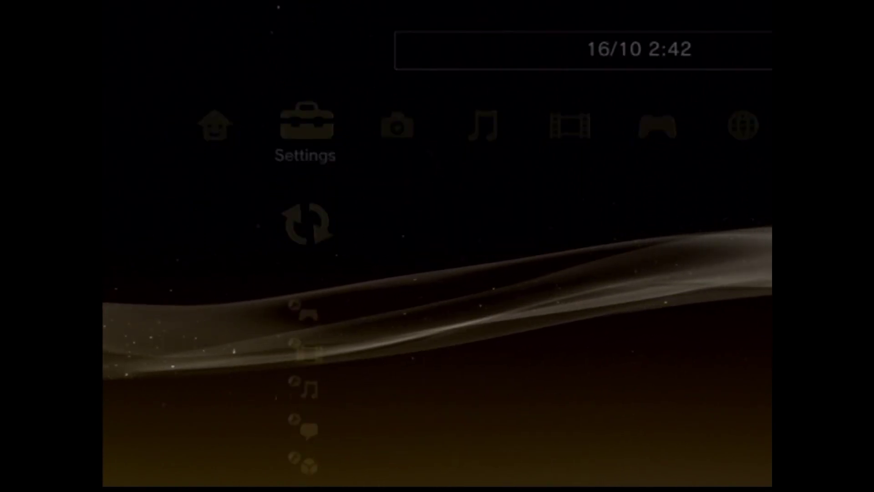
key(Down)
key(Return)
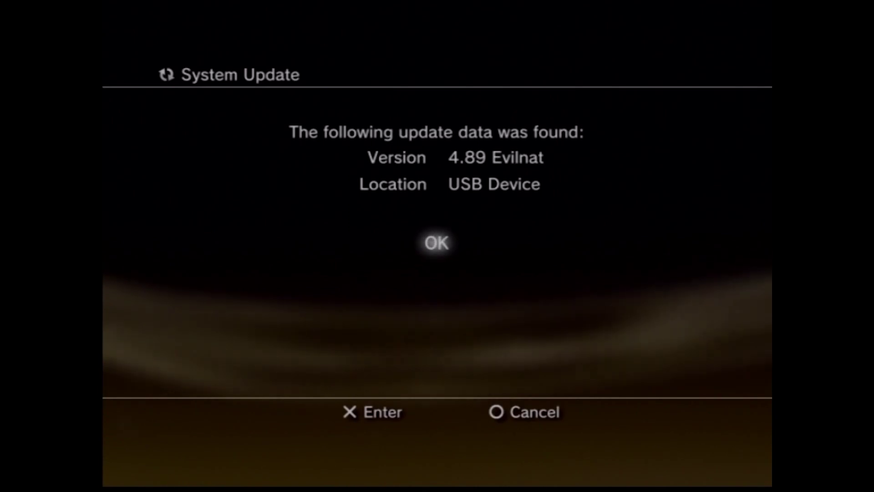
key(Return)
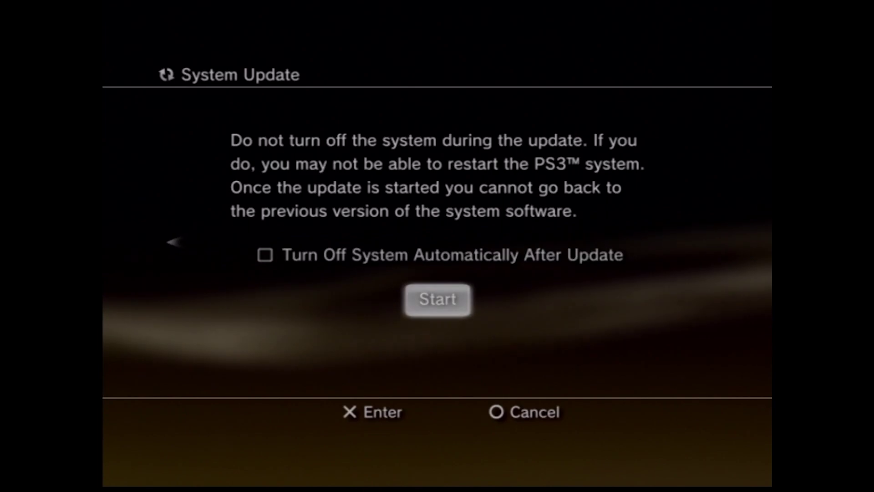
key(Return)
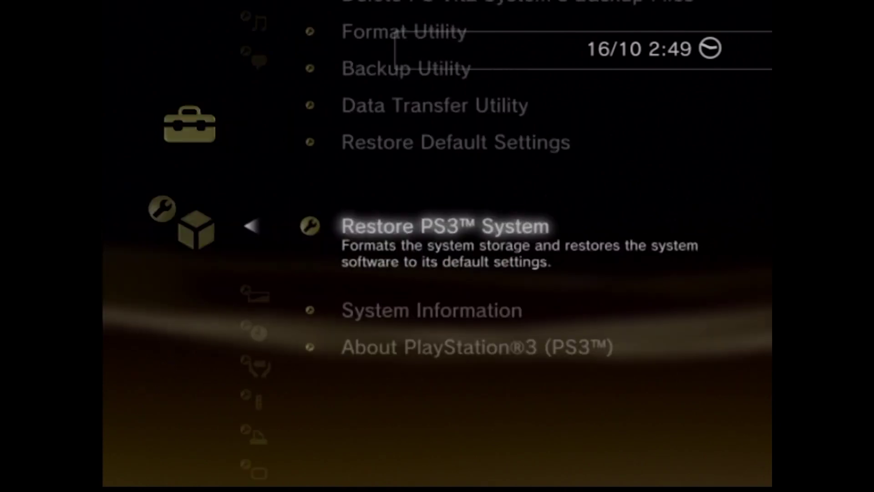
- Check the installed system software version in System Information and return to the Settings list
key(Down)
key(Return)
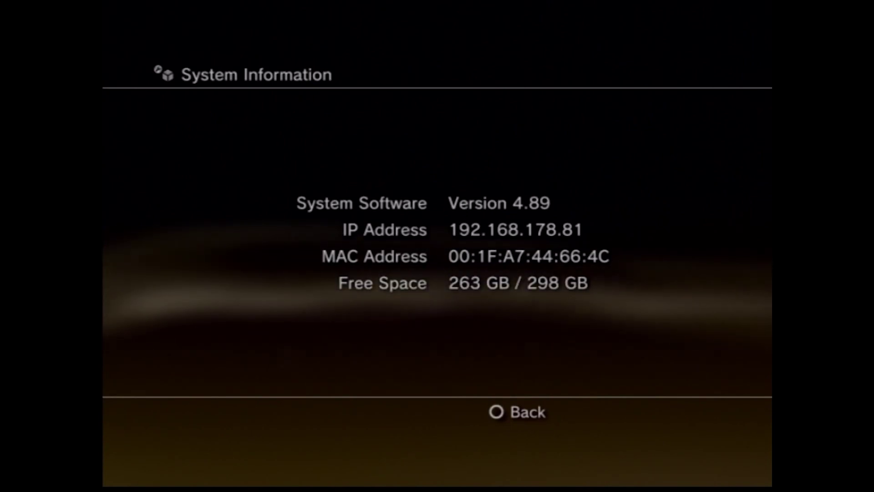
key(Escape)
key(Escape)
- Go through the Settings list from System Settings past Security Settings to the entries below it
key(Down)
key(Down)
key(Down)
key(Down)
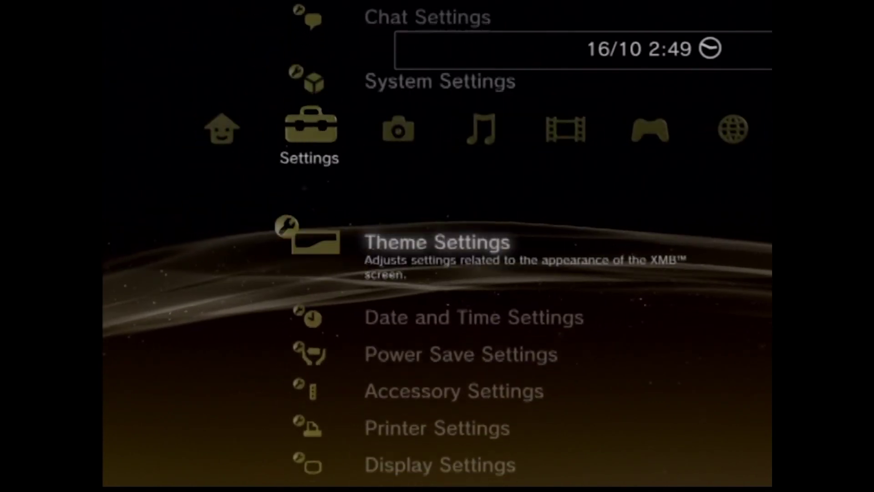
key(Down)
key(Down)
key(Down)
key(Down)
key(Down)
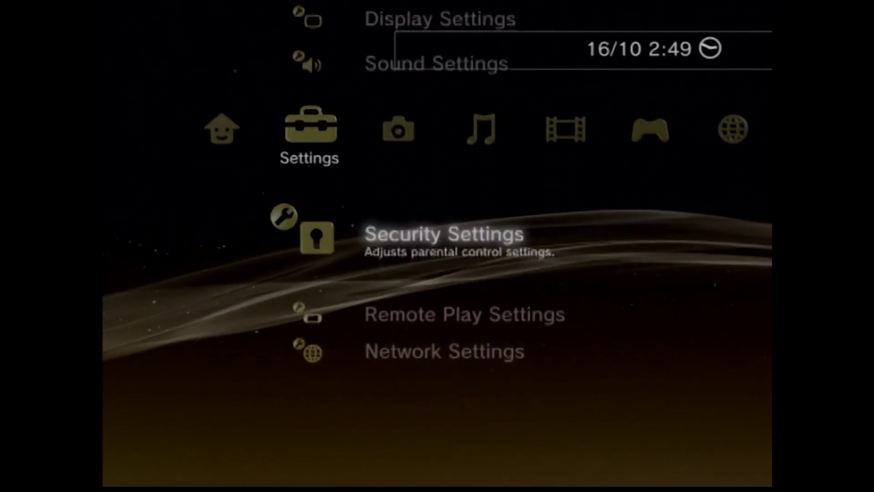
key(Down)
key(Return)
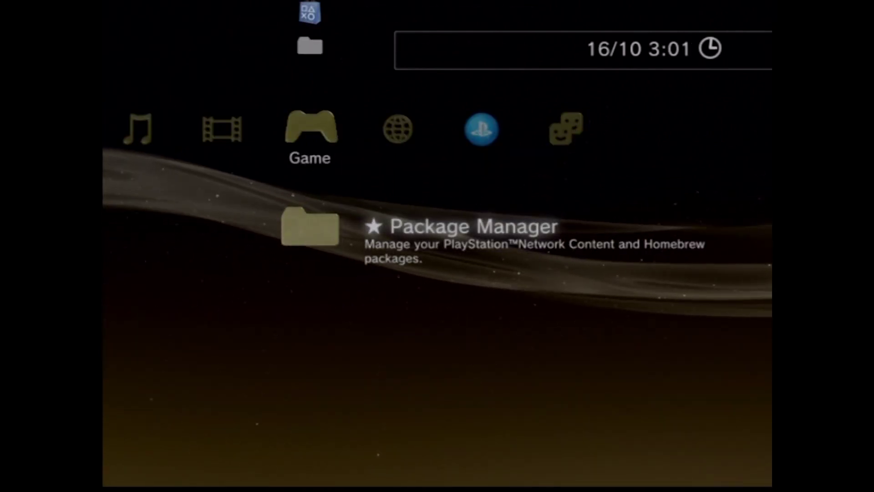
- Open the package installer in Package Manager and list the packages in the storage device's root with the Standard option
key(Return)
key(Return)
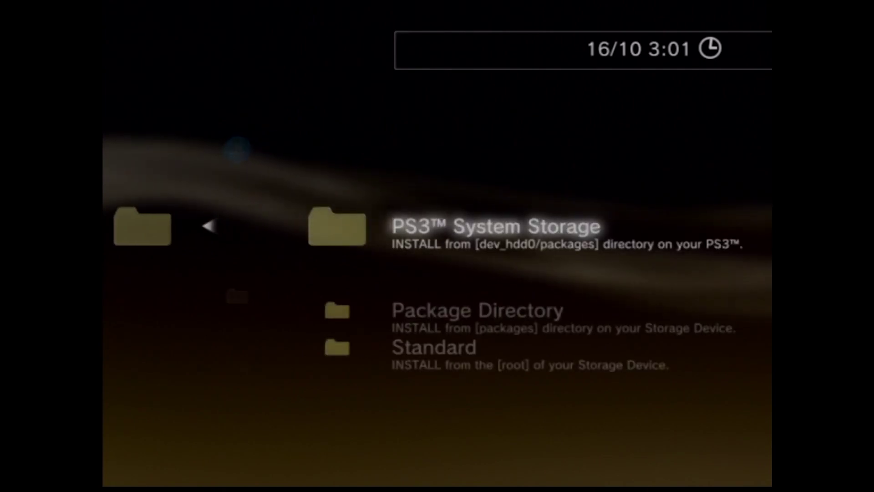
key(Down)
key(Down)
key(Return)
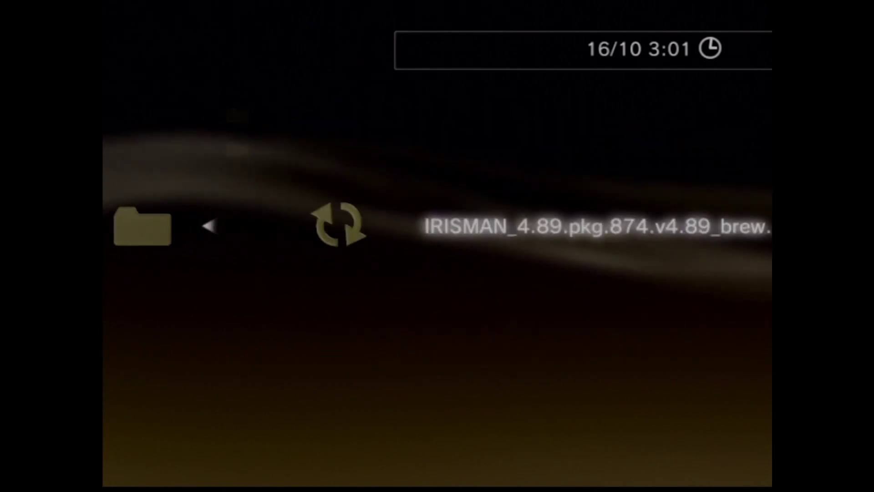